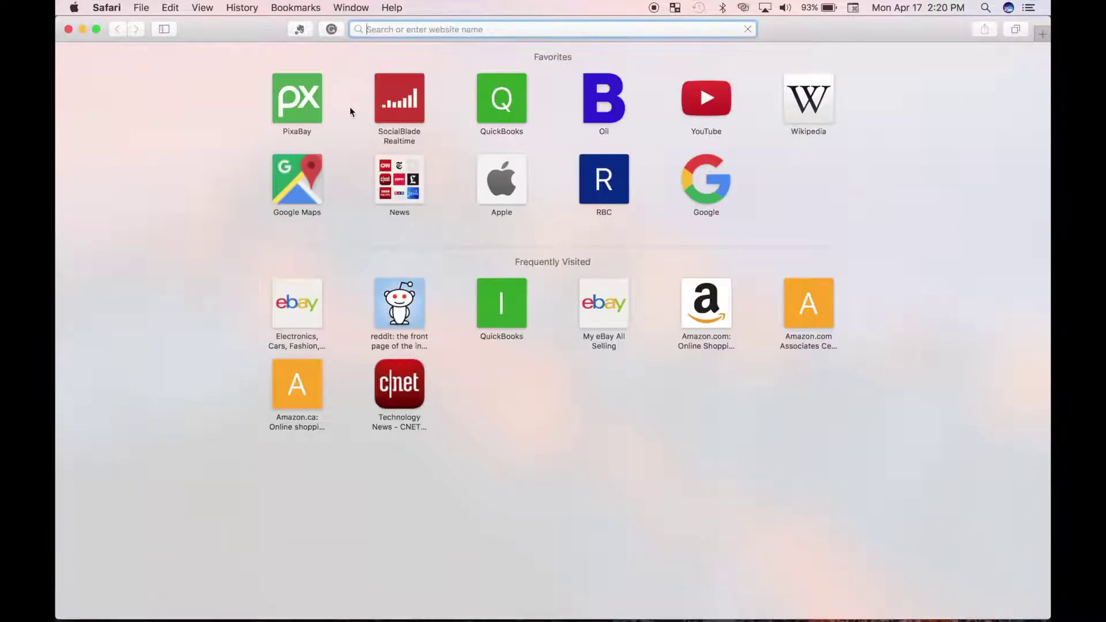
Search Google for 'pixel film studios', find the FCPX LUT Loader product page, then close Safari
type("pixel film studios")
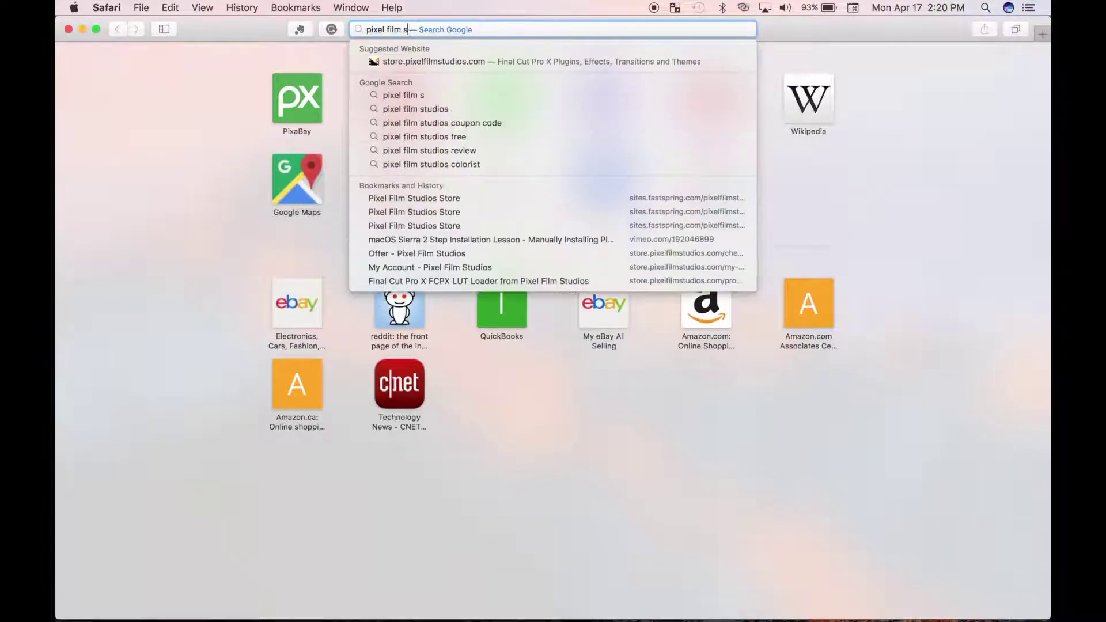
key("Return")
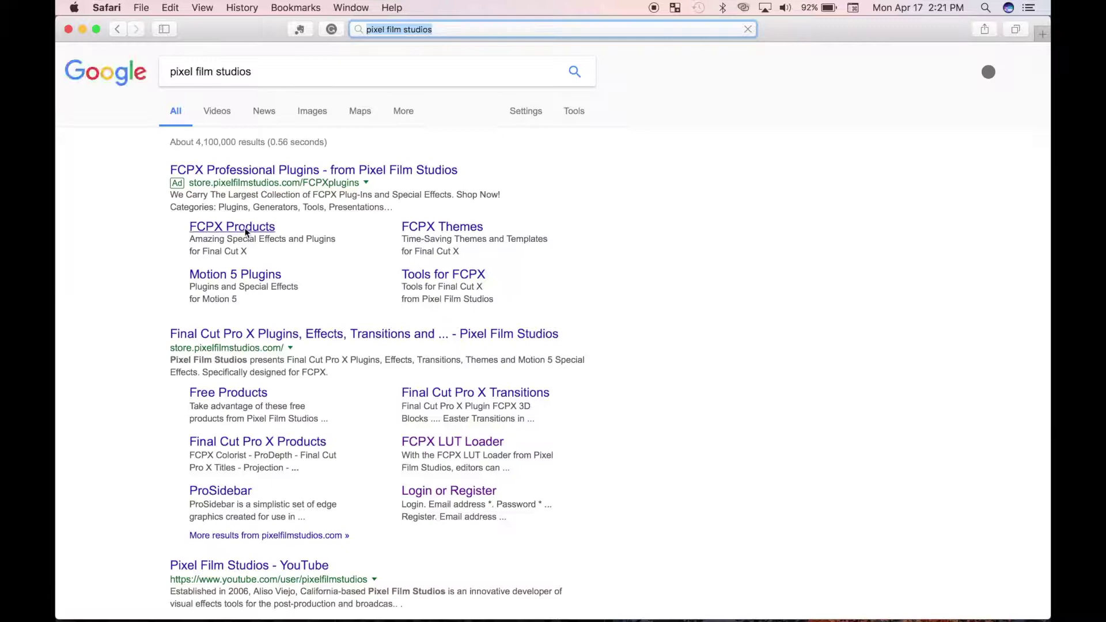
left_click(247, 231)
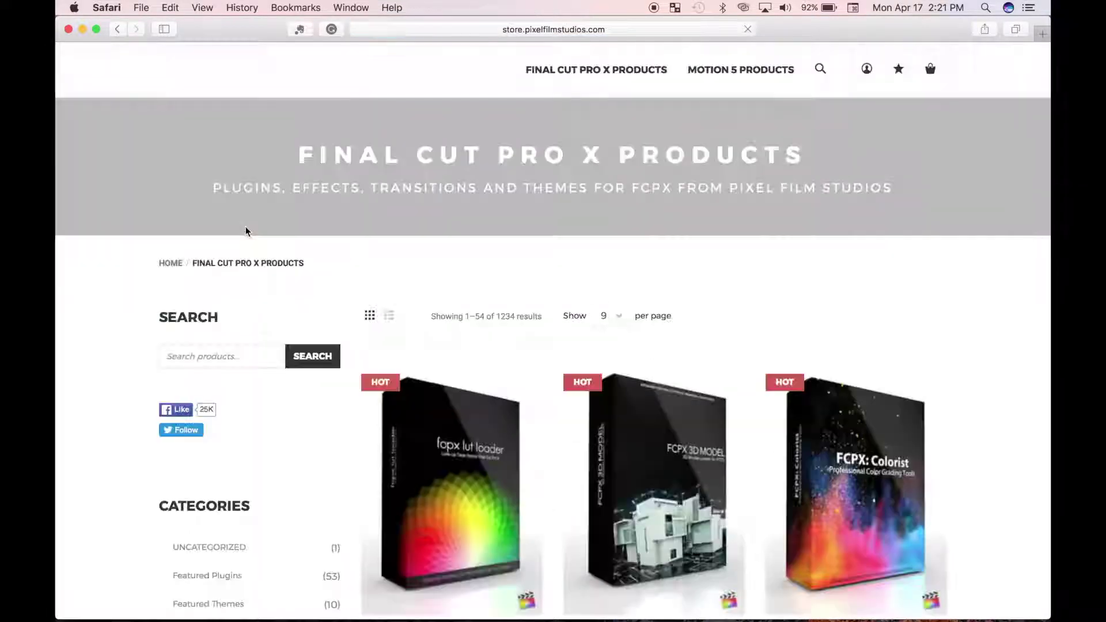
scroll(245, 227, "down", 3)
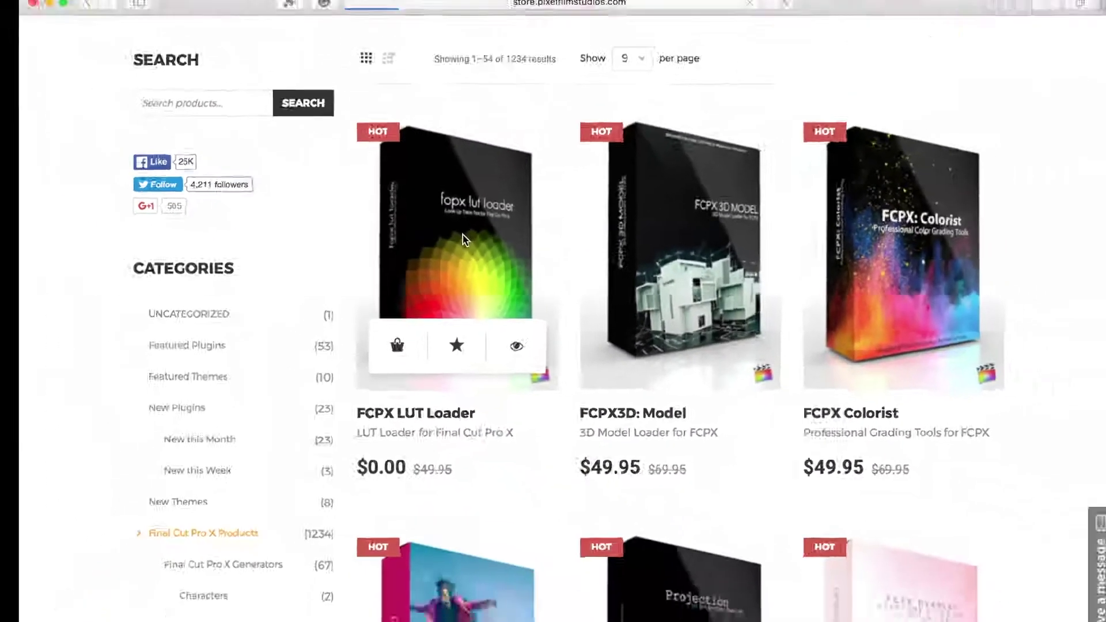
left_click(477, 288)
scroll(458, 245, "down", 3)
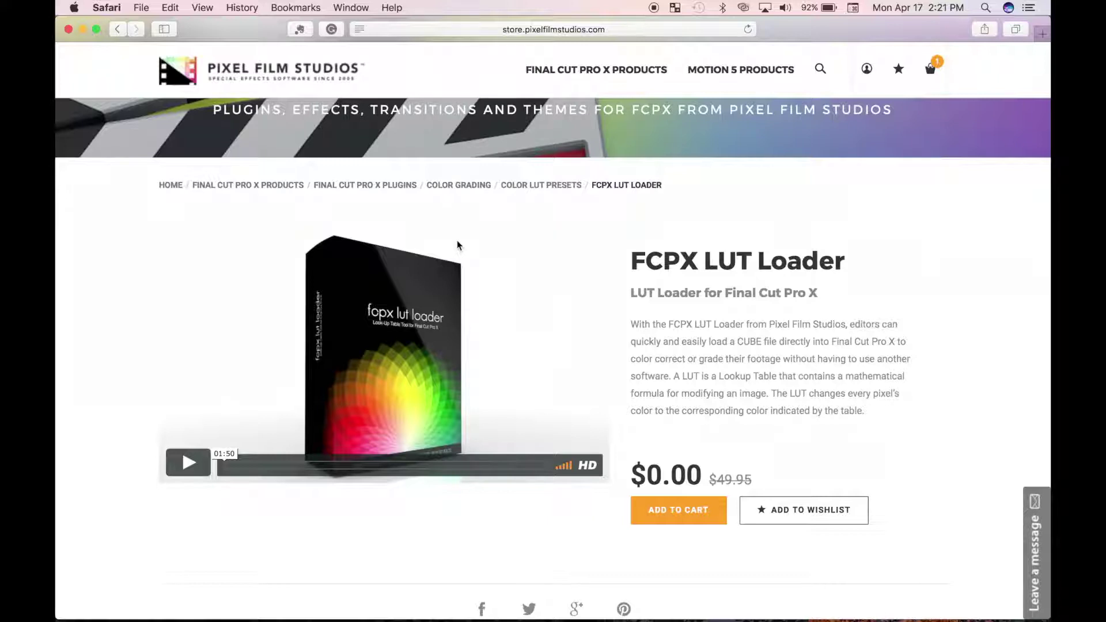
left_click(69, 28)
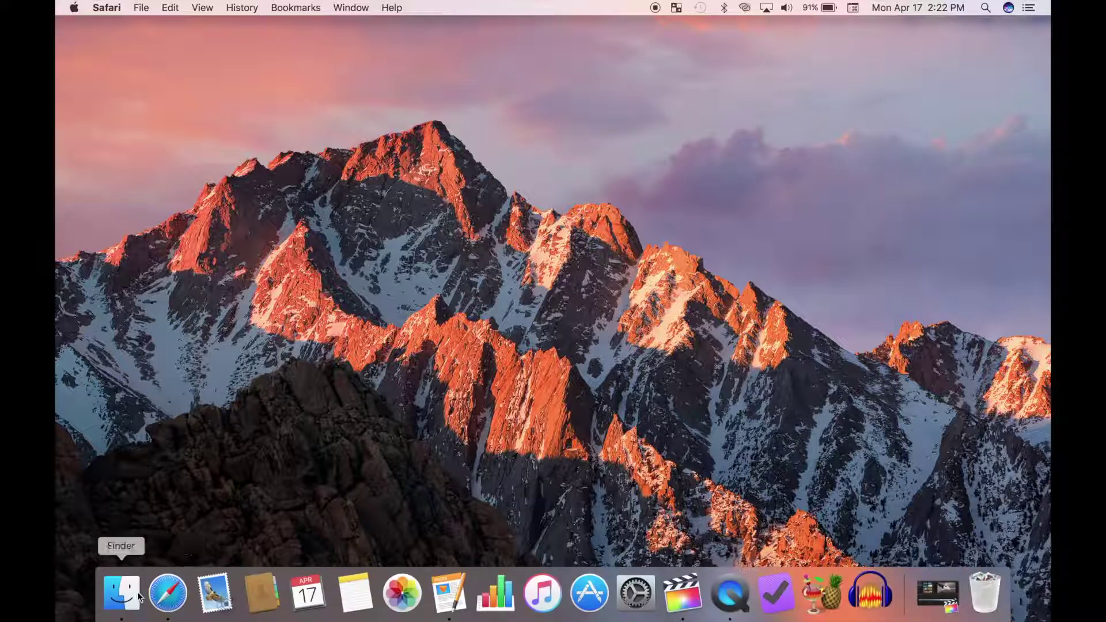
In Finder, open the downloaded PIXEL FILM STUDIOS folder in Downloads
left_click(118, 593)
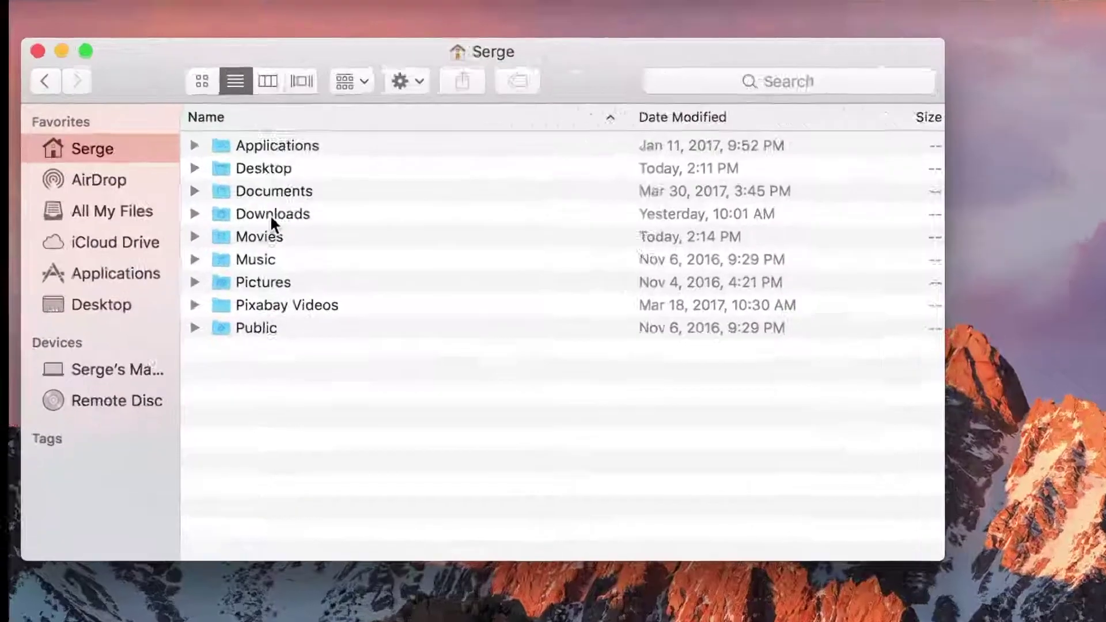
double_click(206, 139)
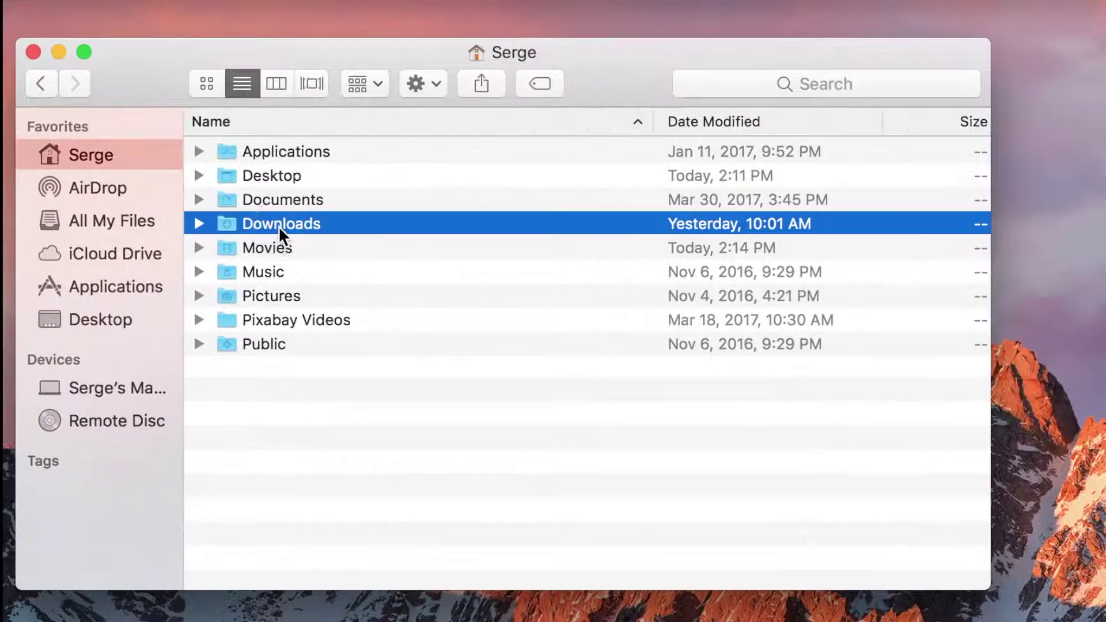
double_click(291, 152)
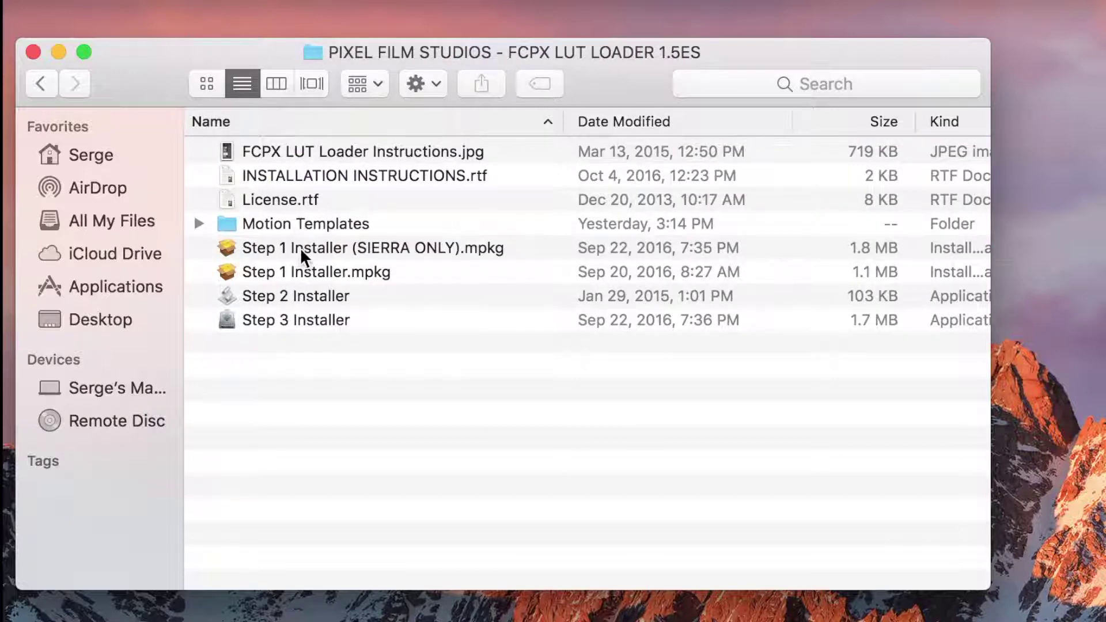
Run the Step 1 Installer (SIERRA ONLY) package through licence agreement and installation, then close it
left_click(300, 248)
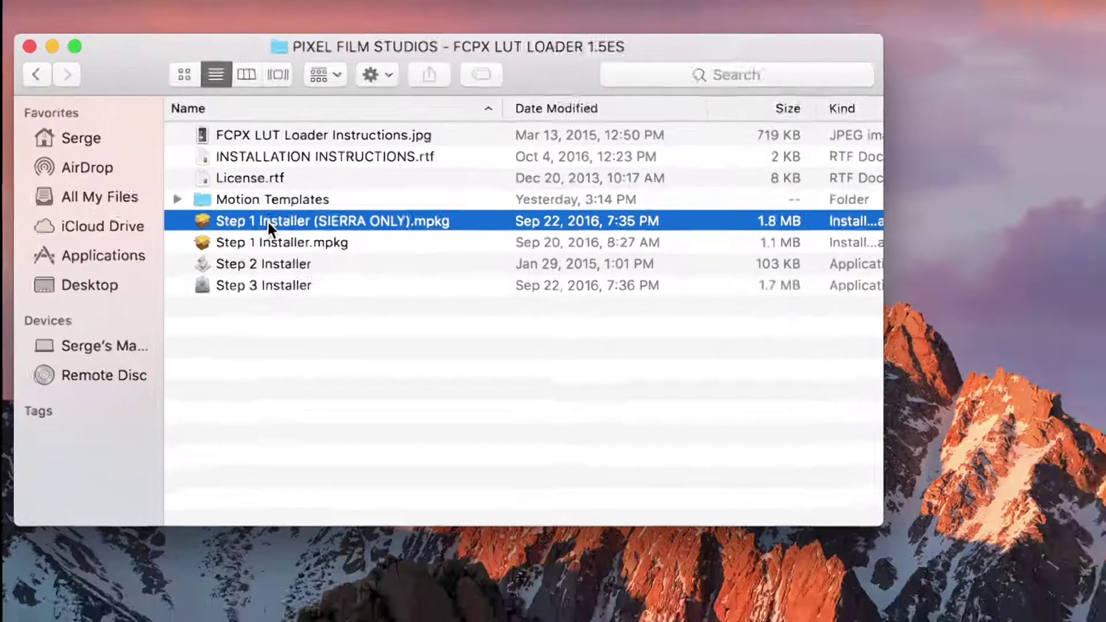
double_click(300, 248)
left_click(939, 538)
left_click(939, 538)
left_click(909, 305)
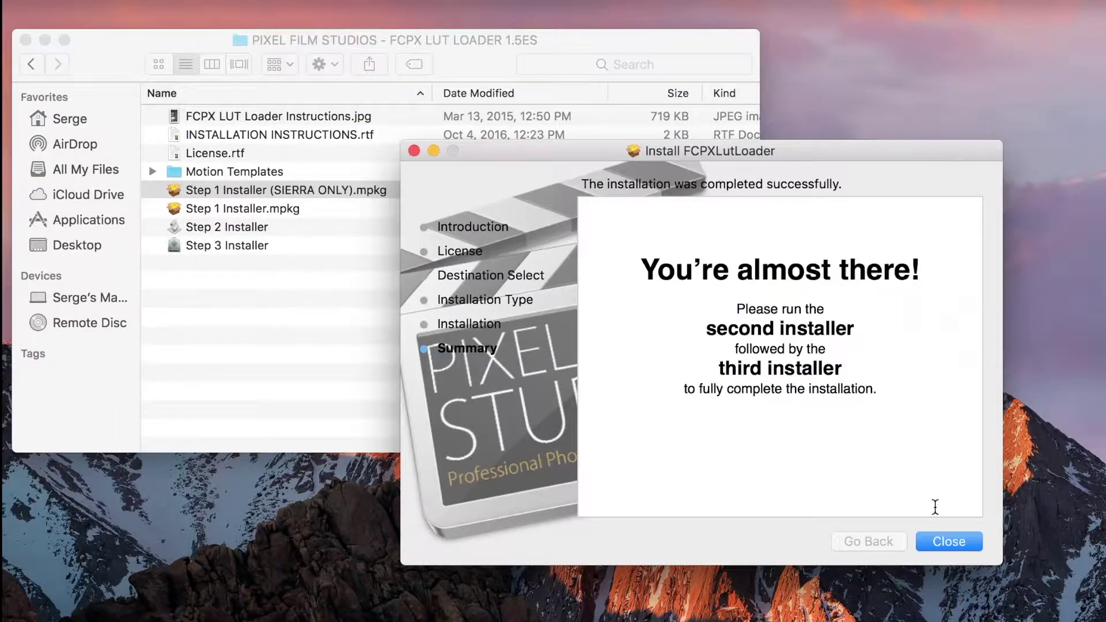
left_click(939, 540)
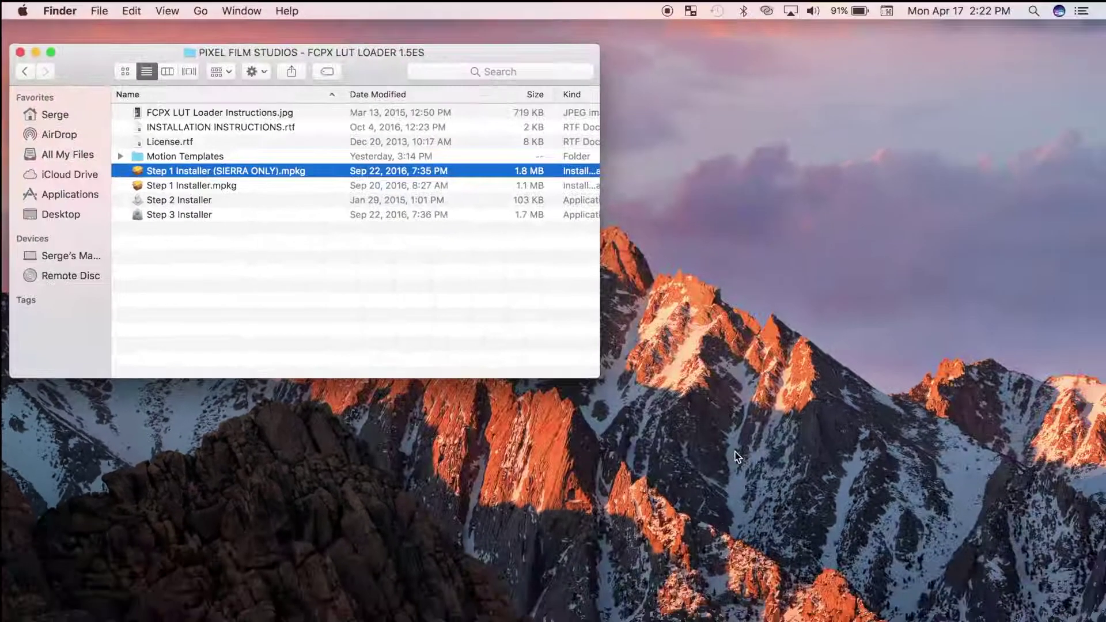
Open a second Finder window on the right showing Movies > Motion Templates
left_click(100, 10)
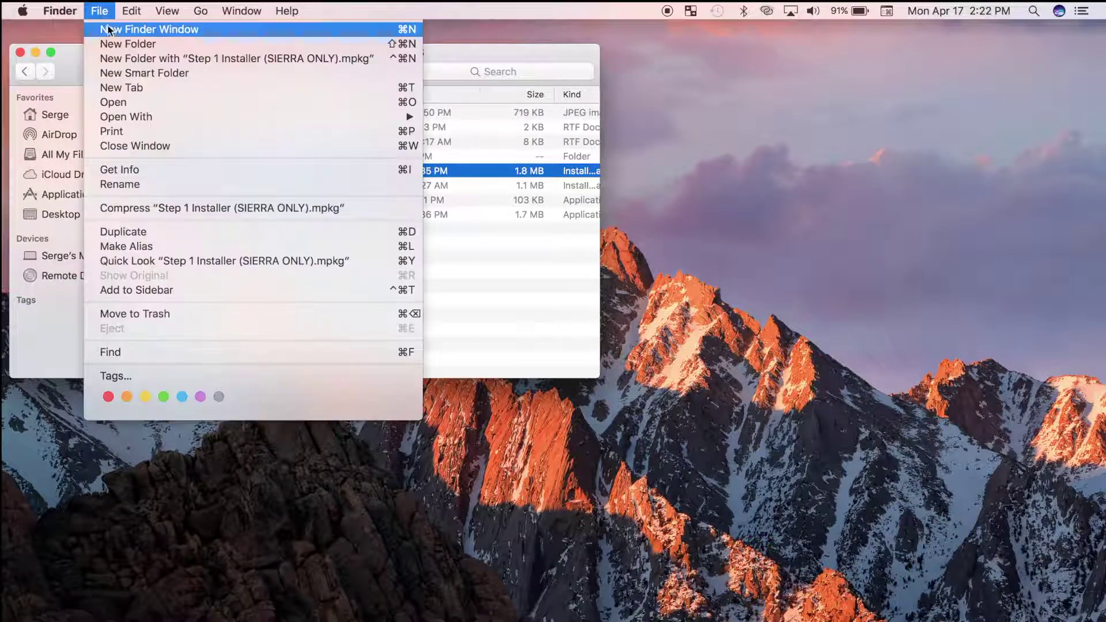
left_click(141, 29)
left_click_drag(83, 72, 619, 58)
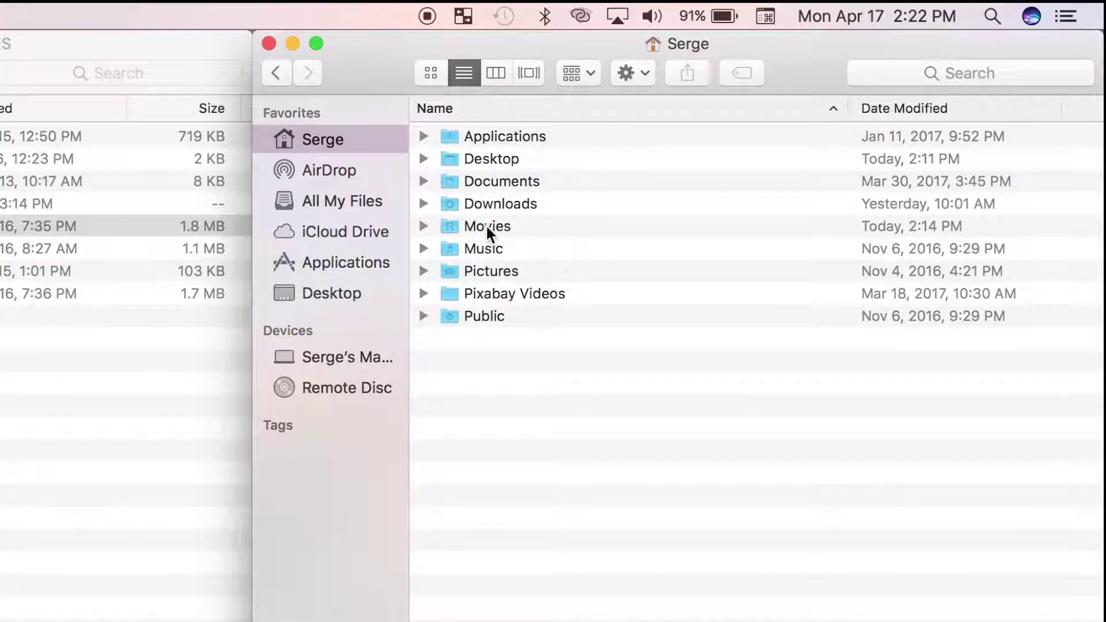
double_click(485, 225)
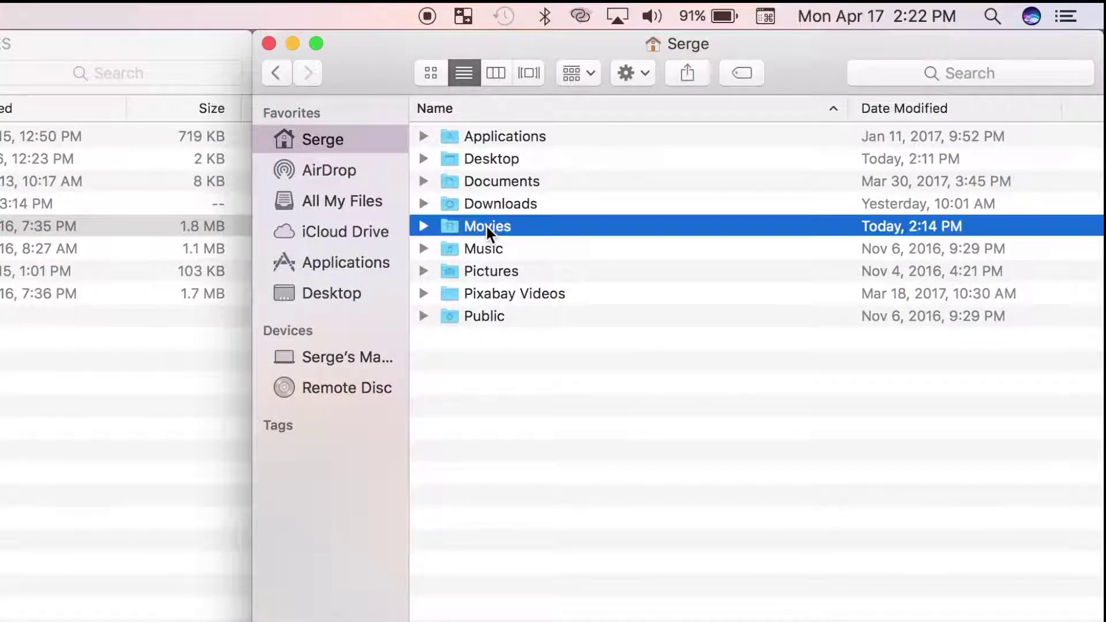
left_click(493, 293)
double_click(492, 292)
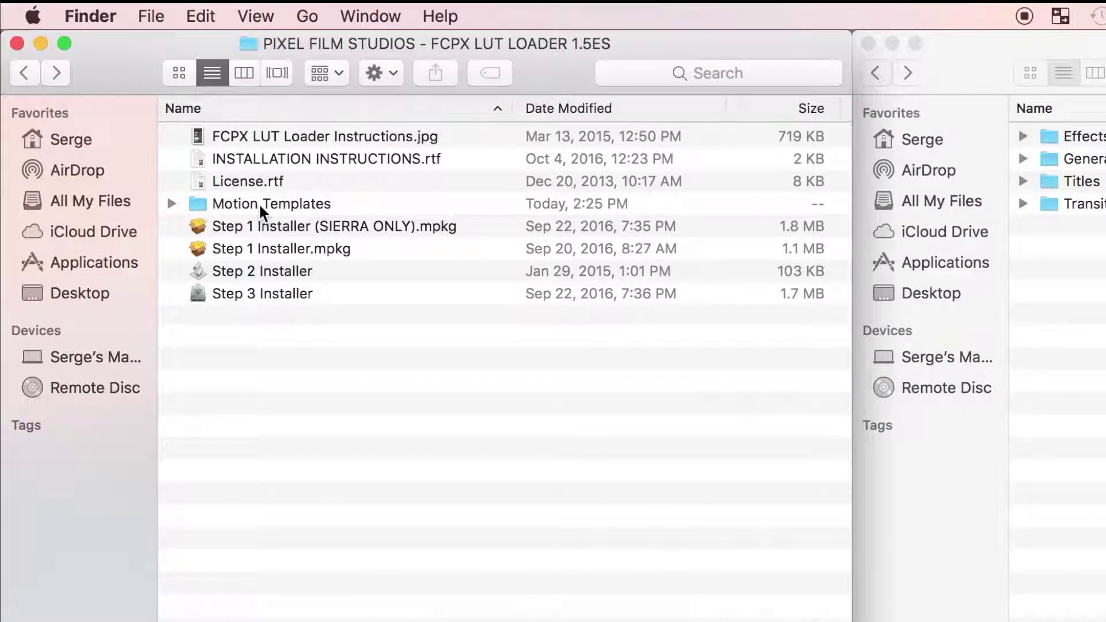
Move the Pixel Film Studios - FCPX LUT LOADER folder into Motion Templates > Effects
double_click(260, 204)
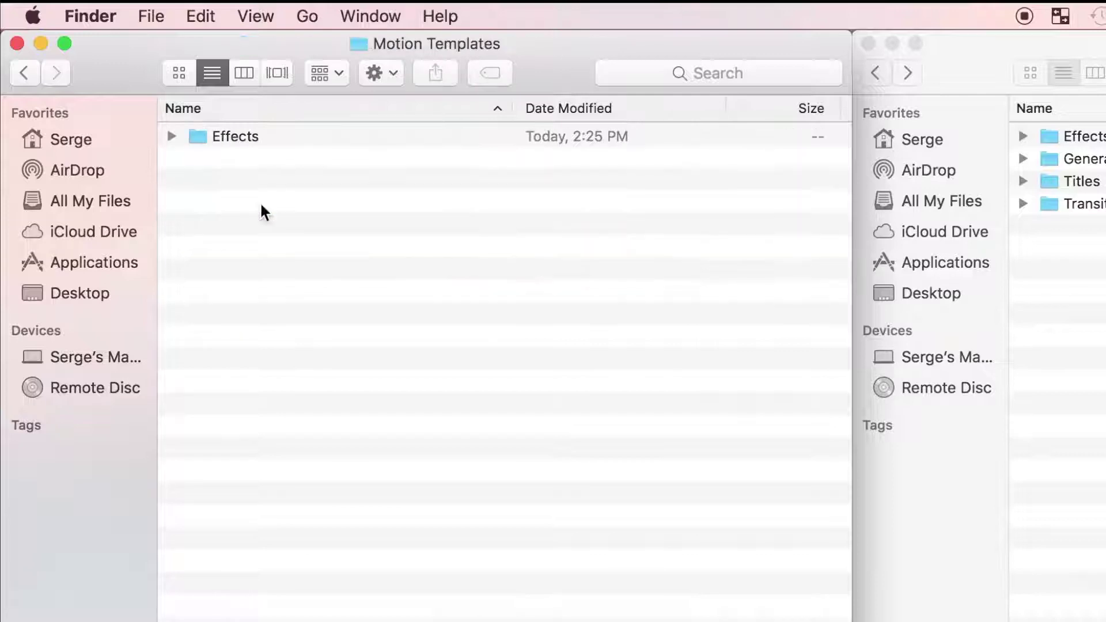
double_click(248, 145)
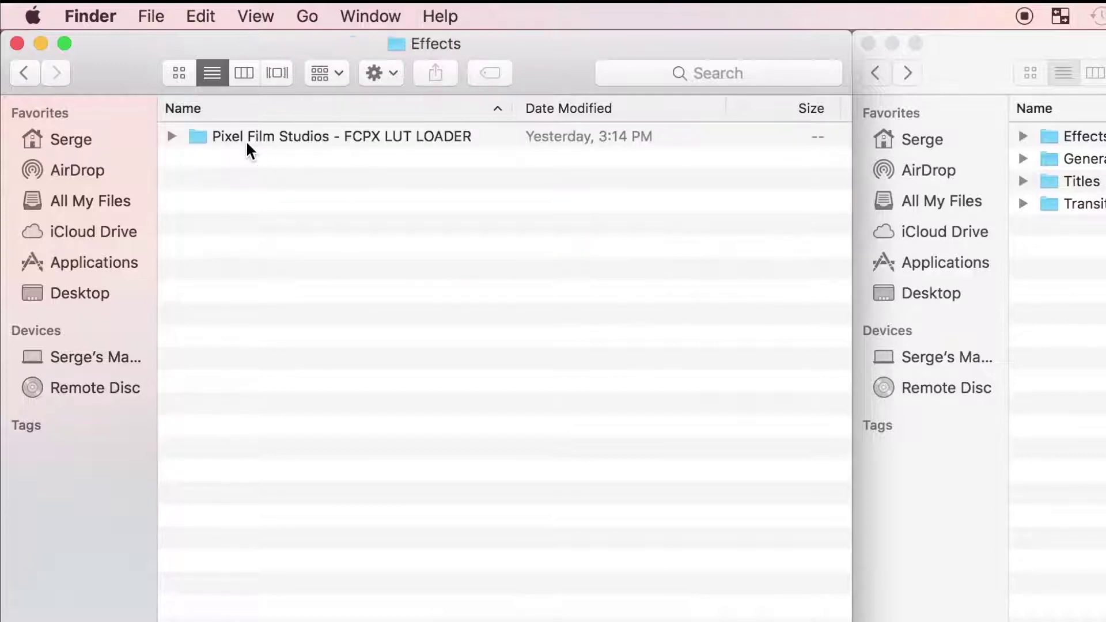
left_click(281, 133)
left_click_drag(280, 132, 1030, 140)
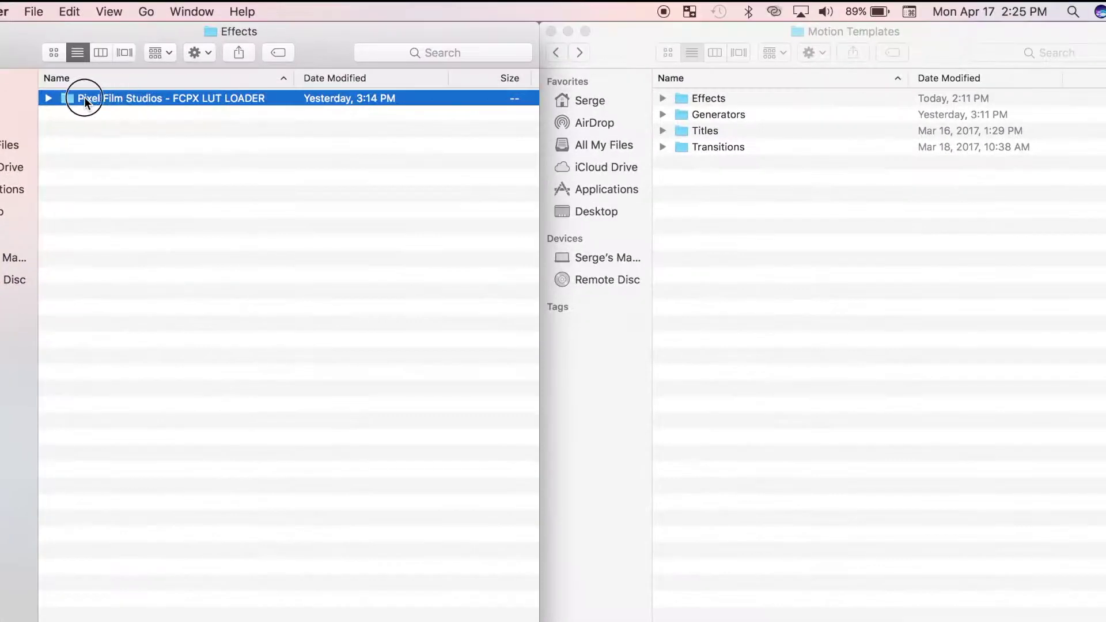
left_click_drag(667, 99, 695, 99)
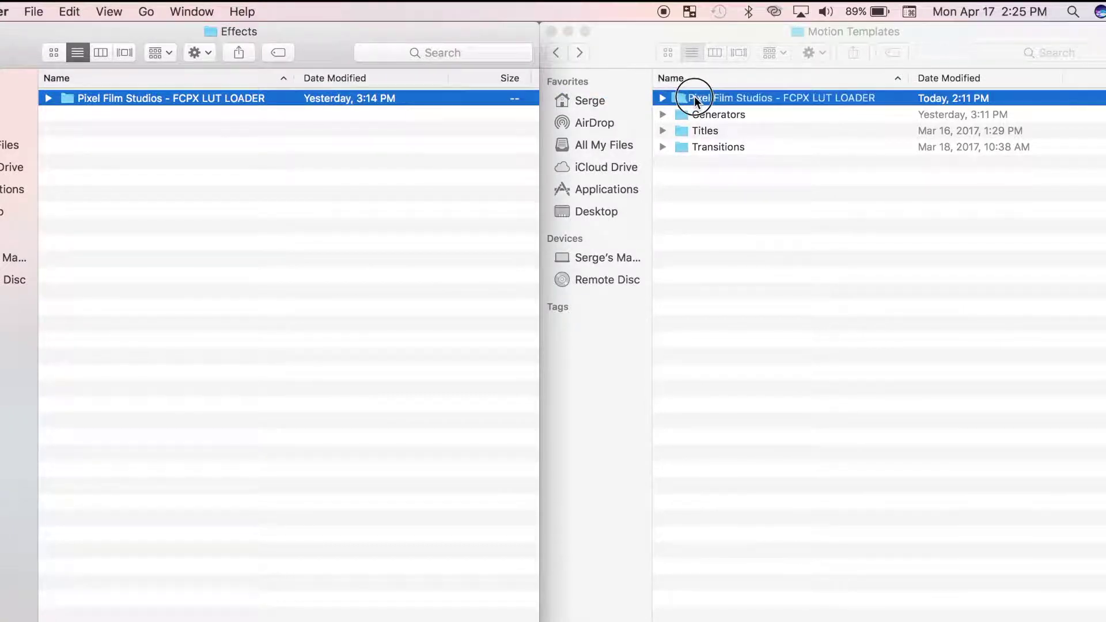
left_click_drag(693, 96, 694, 95)
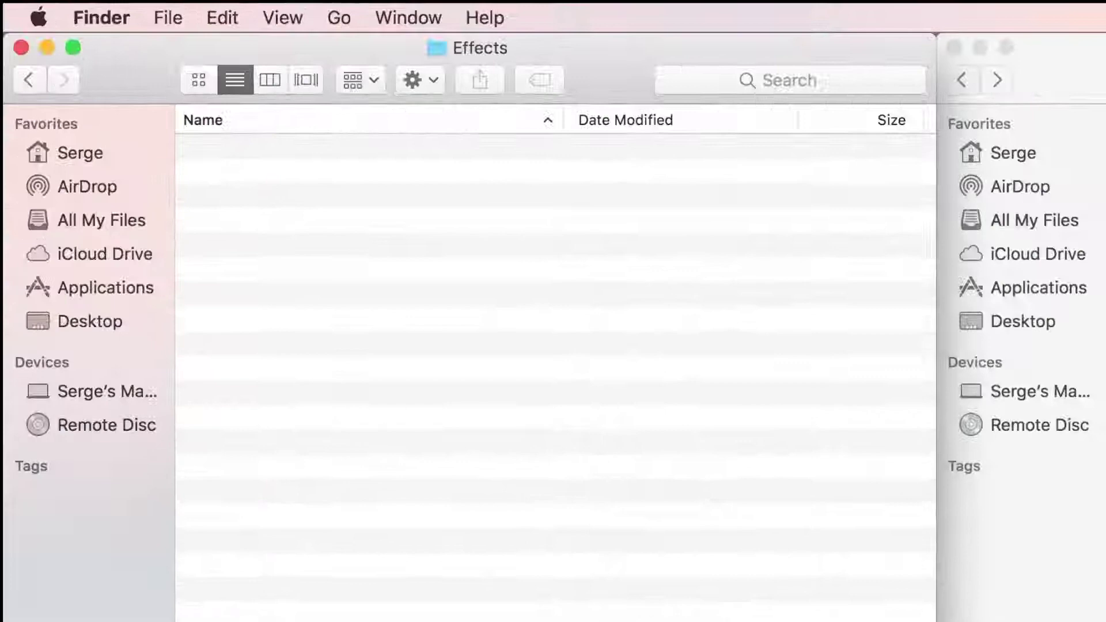
Run the Step 3 Installer from the LUT Loader download folder, then launch Final Cut Pro
left_click(21, 80)
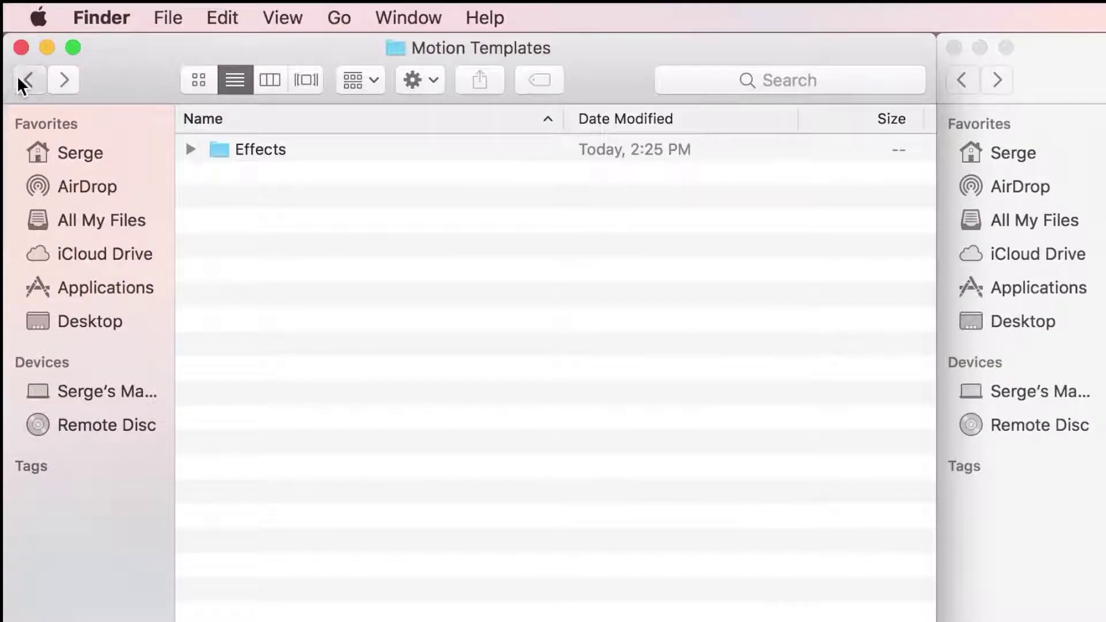
left_click(21, 80)
double_click(308, 322)
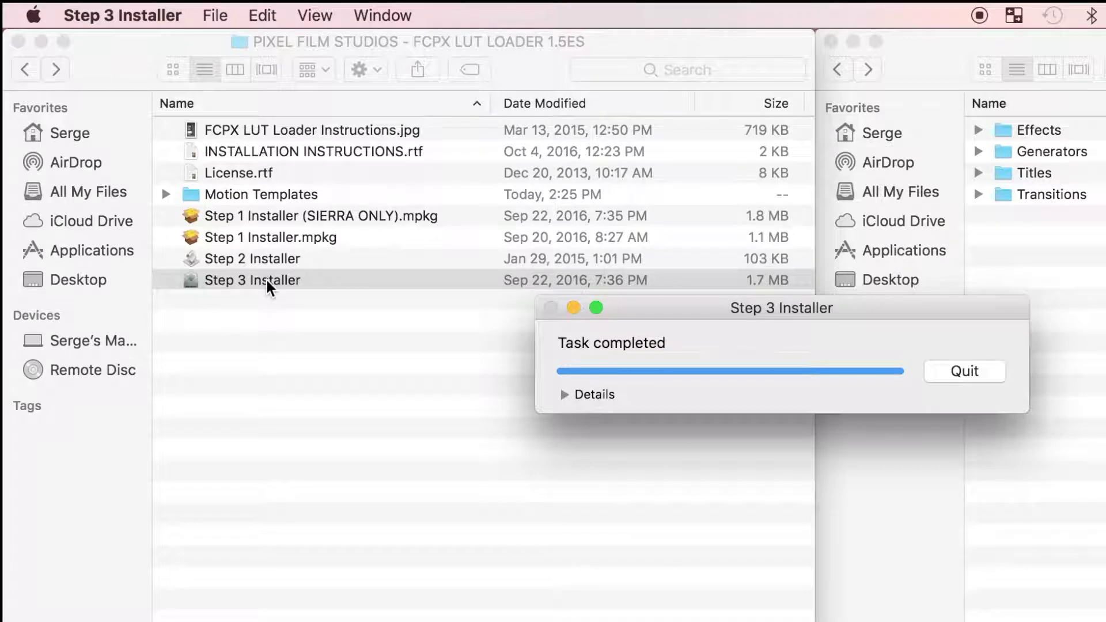
left_click(981, 376)
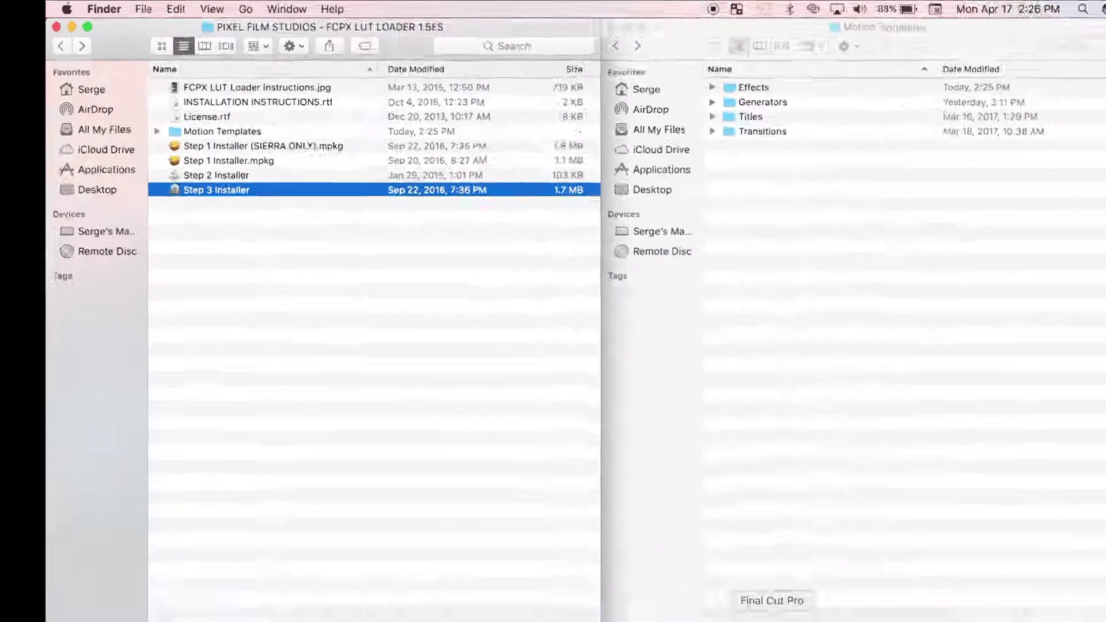
left_click(706, 593)
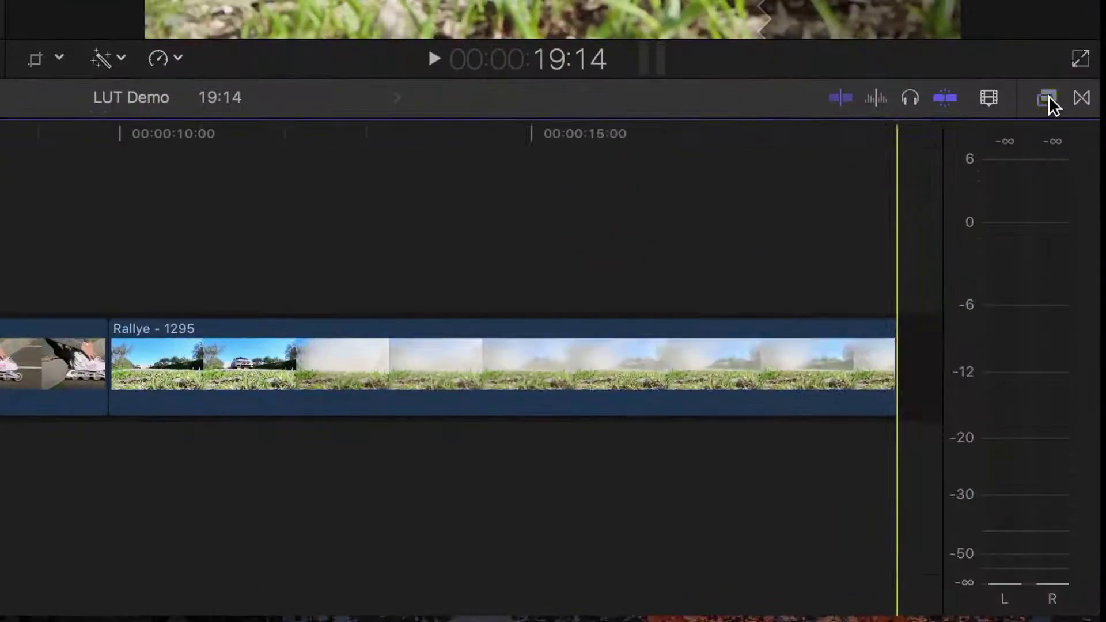
Drag FCPX LUT Loader from the Pixel Film Studios effects onto the Skating clip and show its Inspector
left_click(1022, 341)
scroll(539, 170, "down", 5)
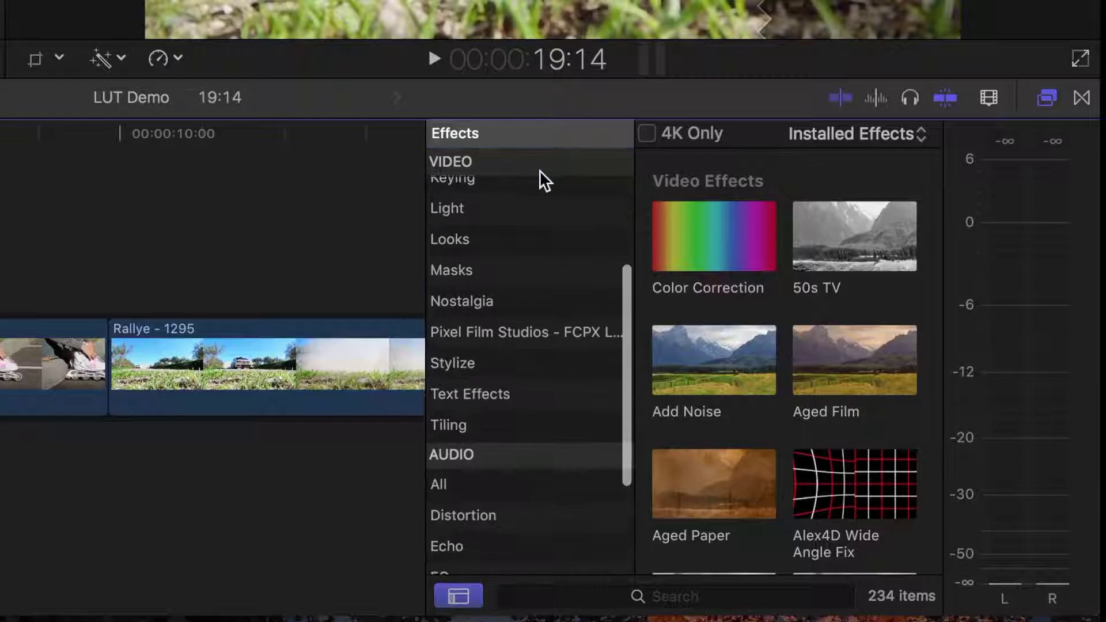
left_click(511, 324)
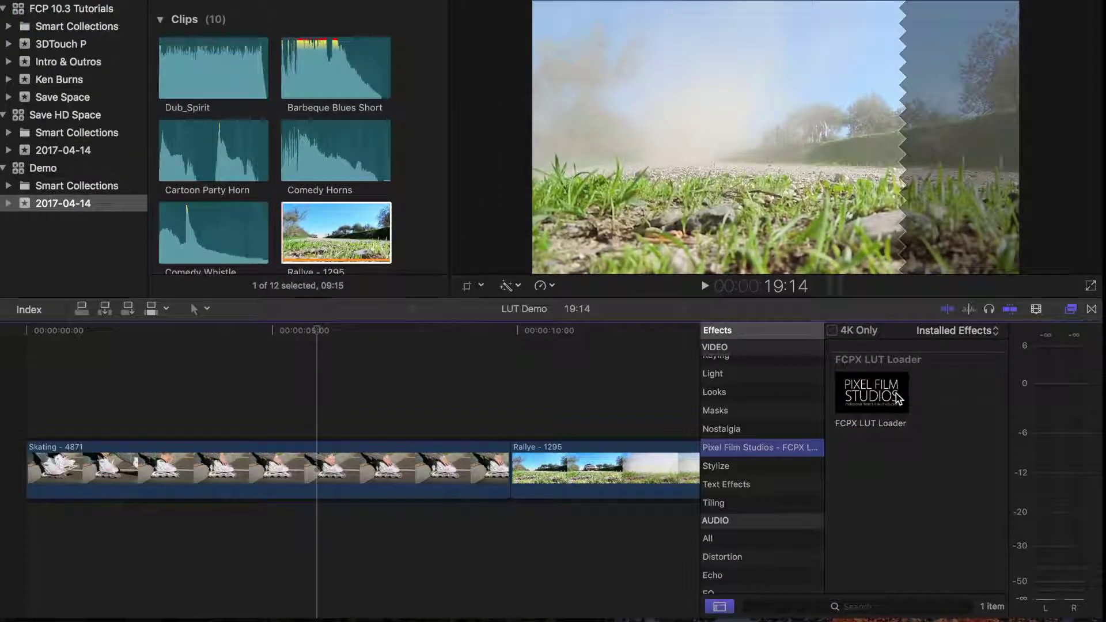
left_click_drag(897, 397, 242, 473)
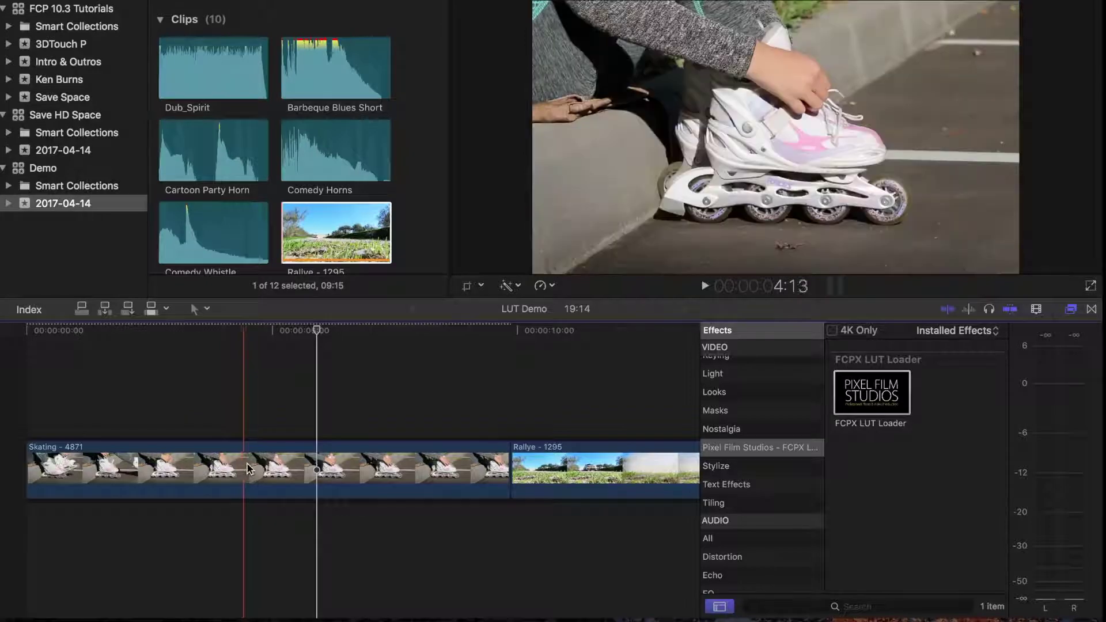
key("super+5")
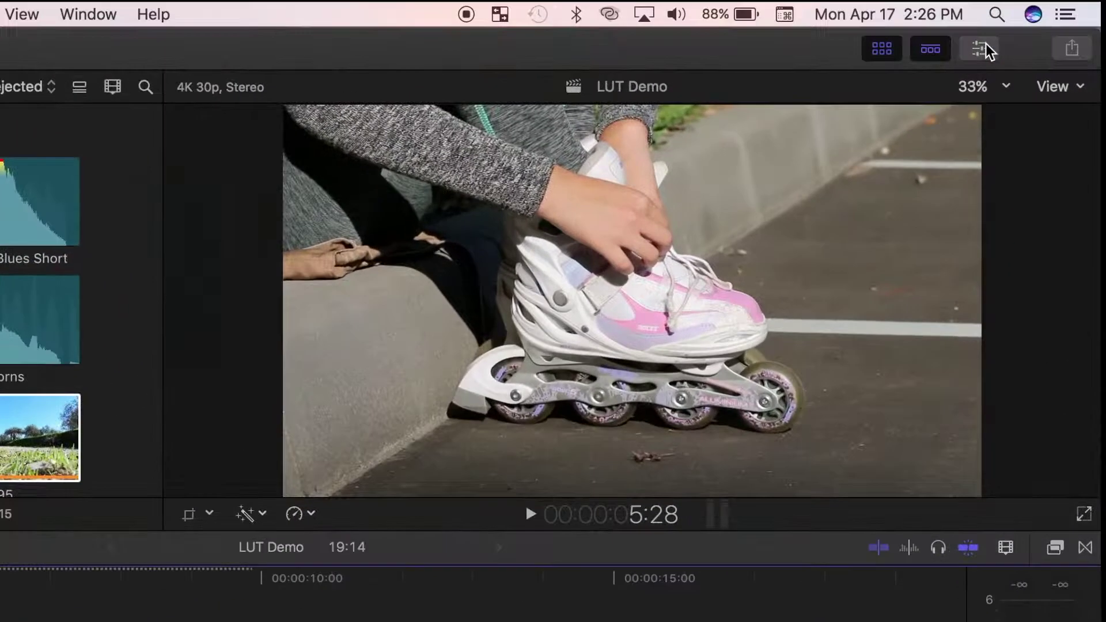
left_click(983, 46)
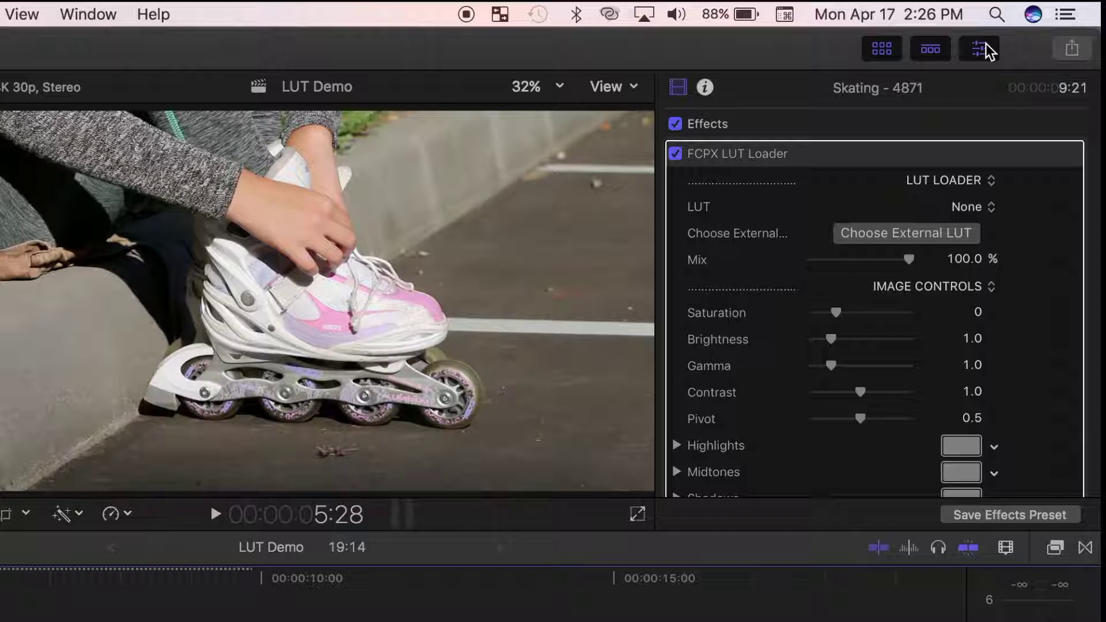
Load Orange83 Color Look 1.cube from Downloads as the external LUT
scroll(915, 157, "down", 2)
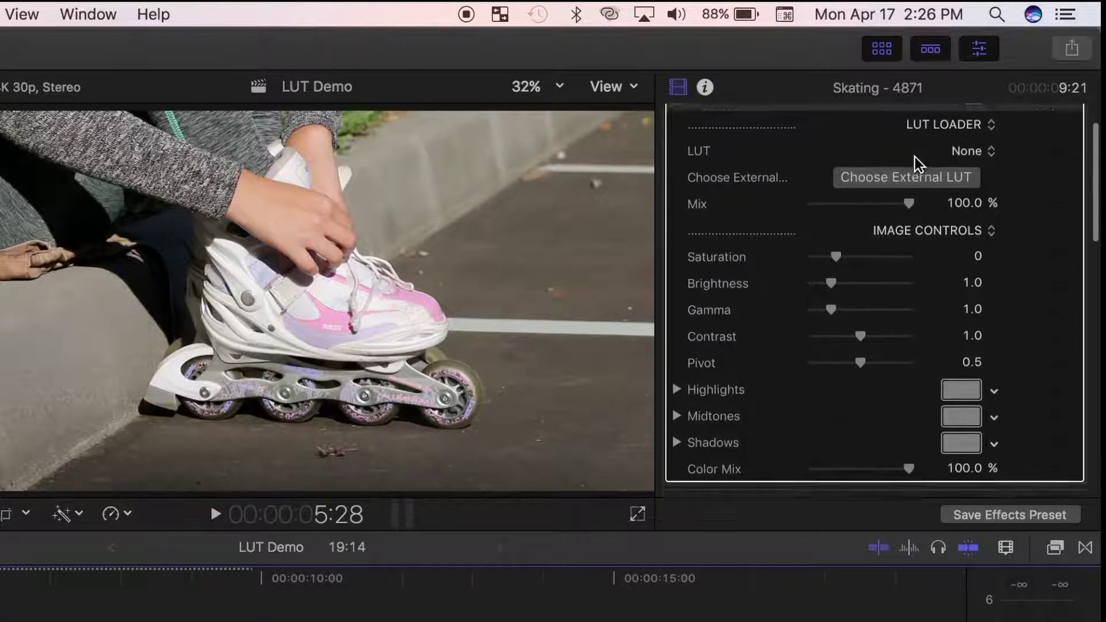
left_click(920, 208)
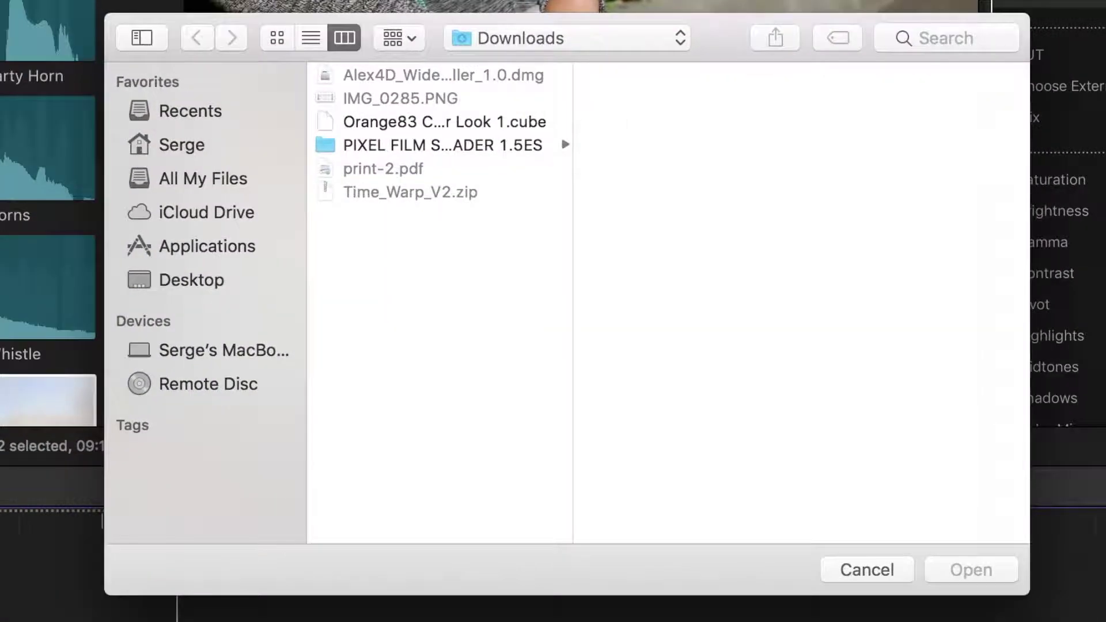
left_click(483, 124)
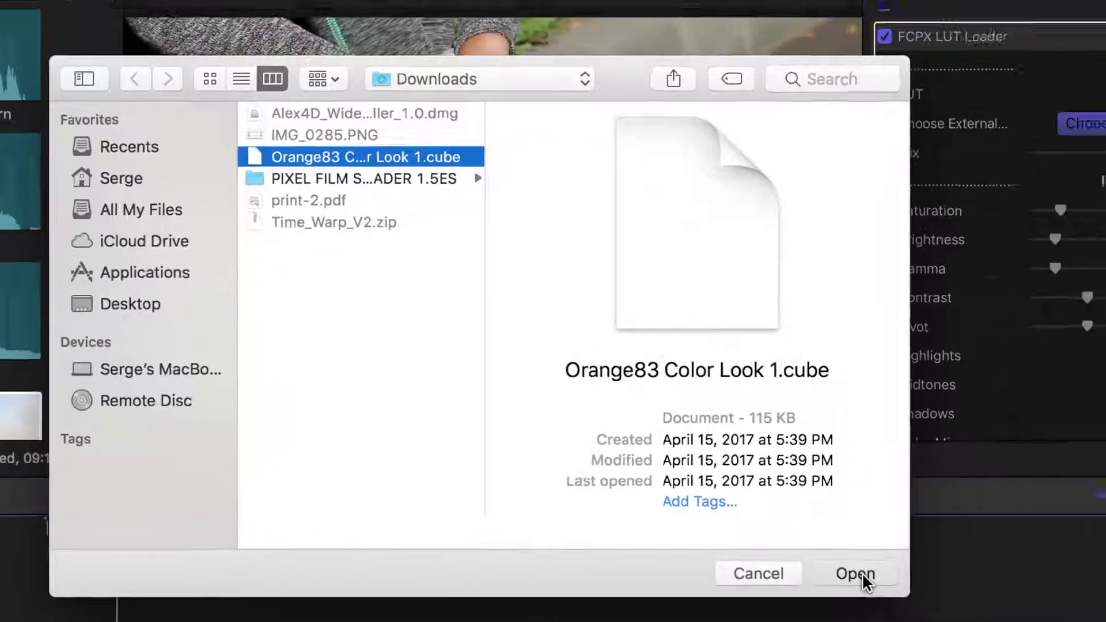
left_click(856, 573)
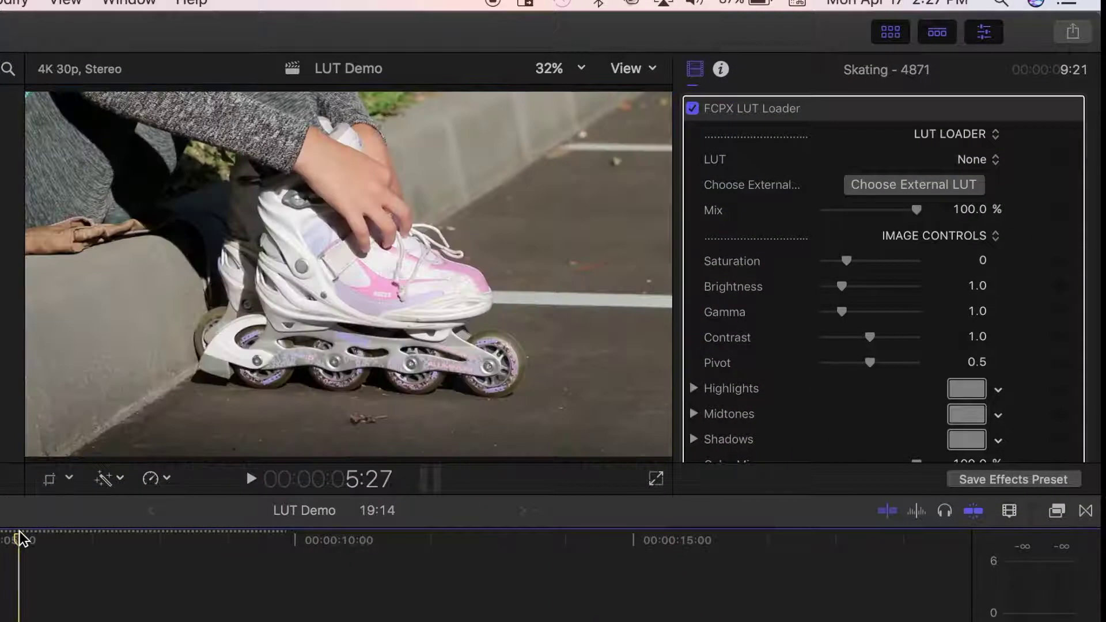
Toggle the FCPX LUT Loader effect on and off to compare, leaving it enabled
left_click(692, 109)
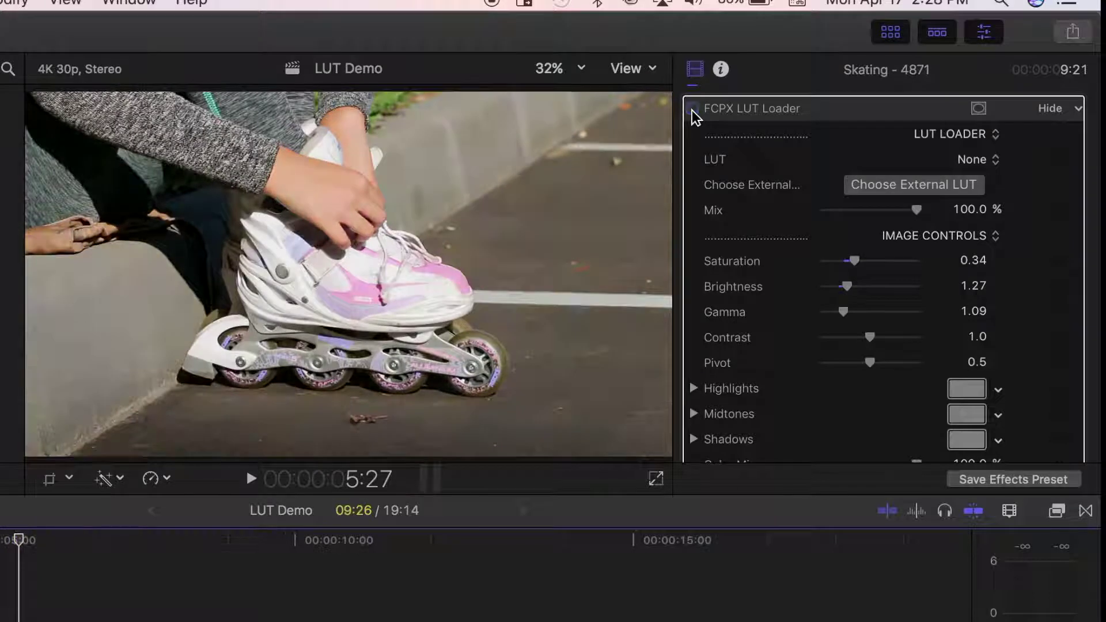
left_click(693, 109)
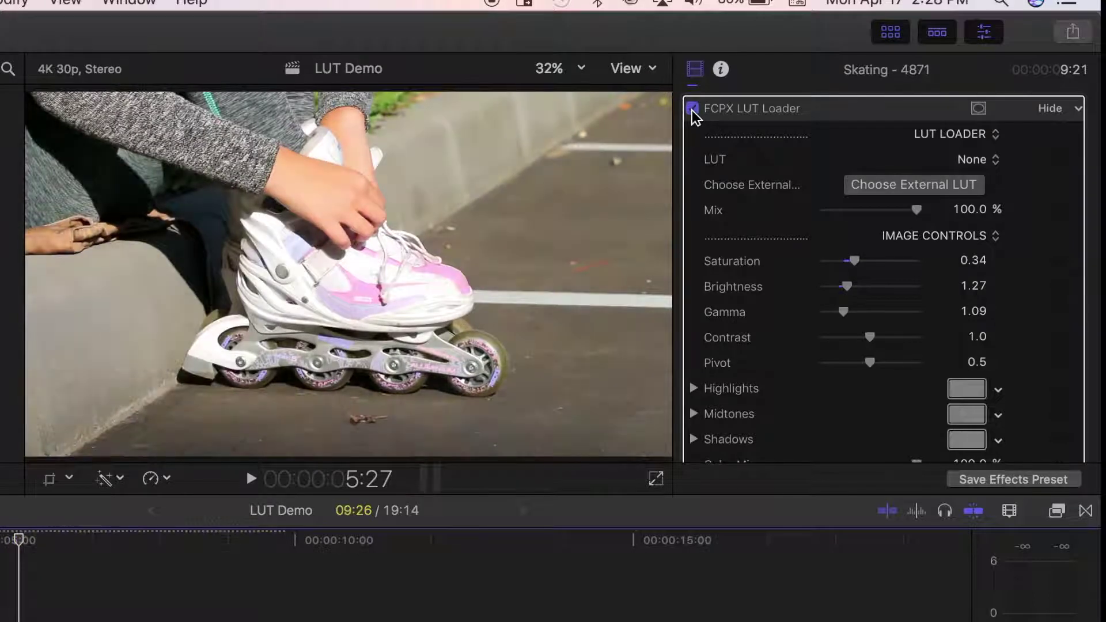
left_click(692, 109)
left_click(692, 109)
left_click(693, 109)
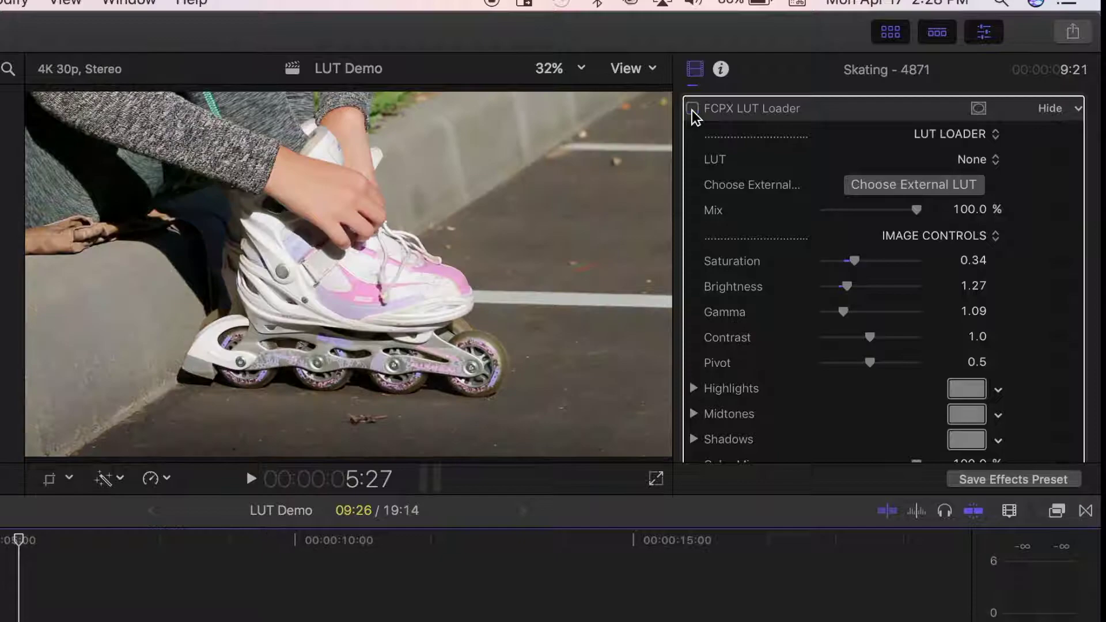
left_click(693, 109)
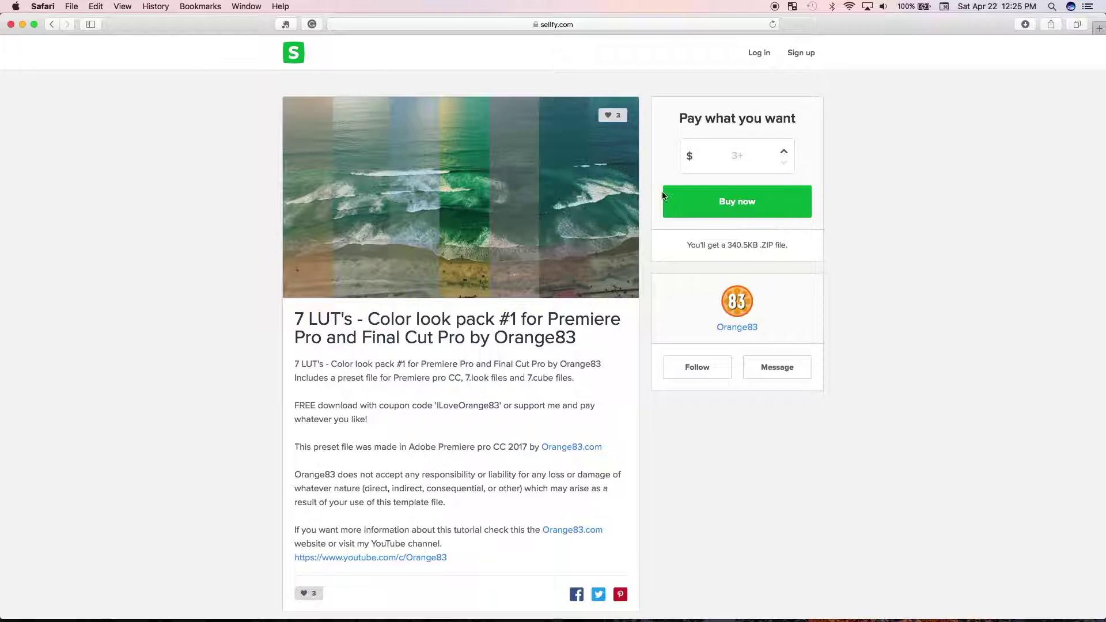
Check out the 7 LUT's pack with the 100% discount promo code and download the free zip
left_click(713, 202)
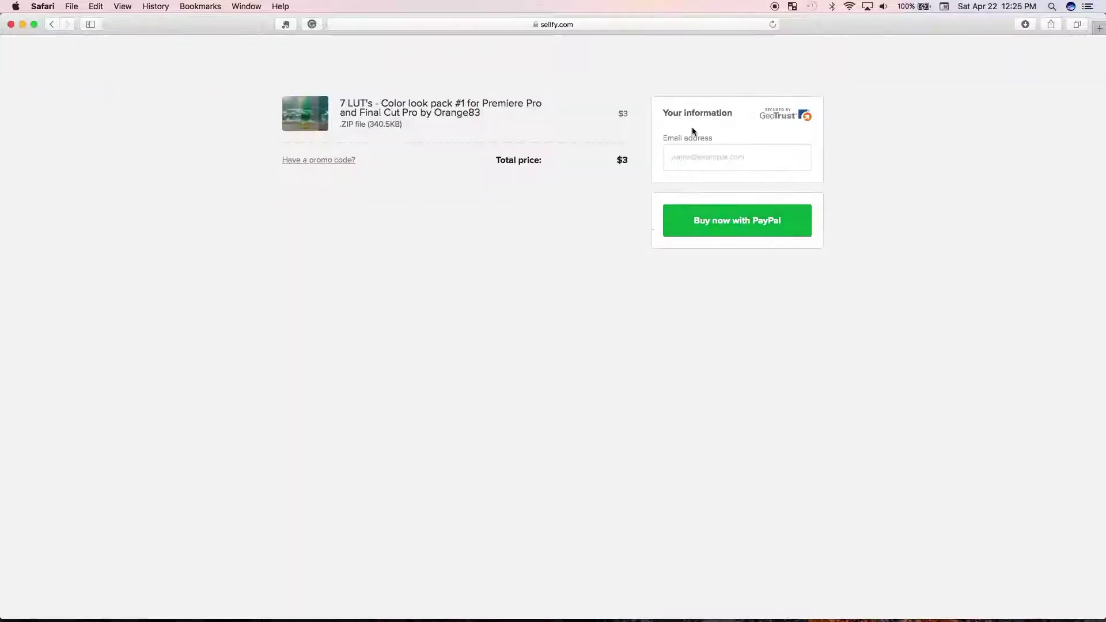
left_click(350, 161)
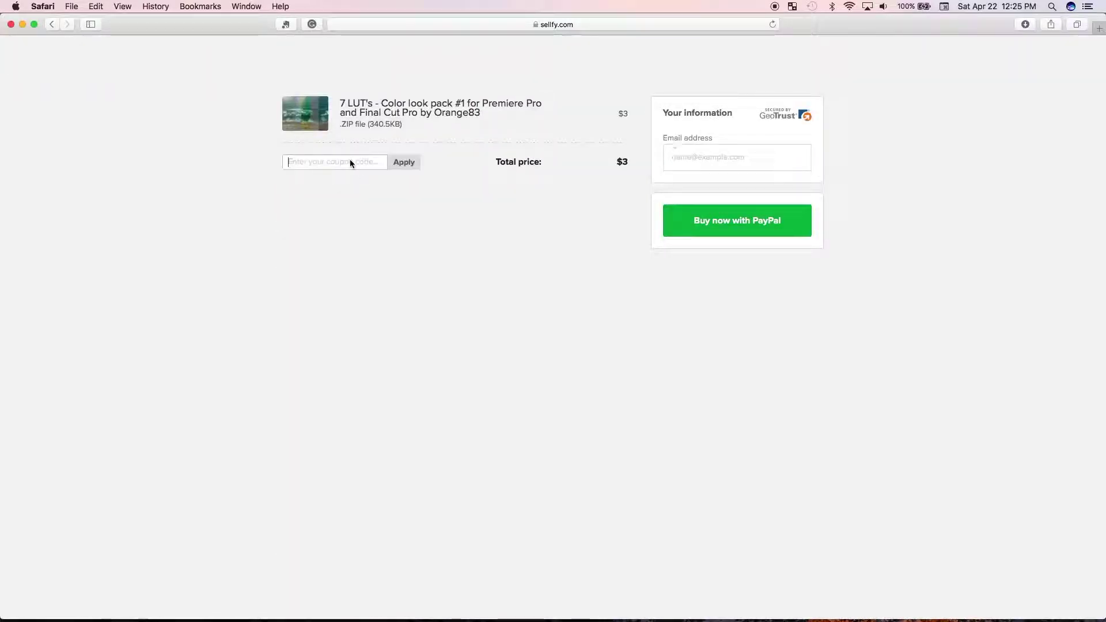
type("ILoveOrange83")
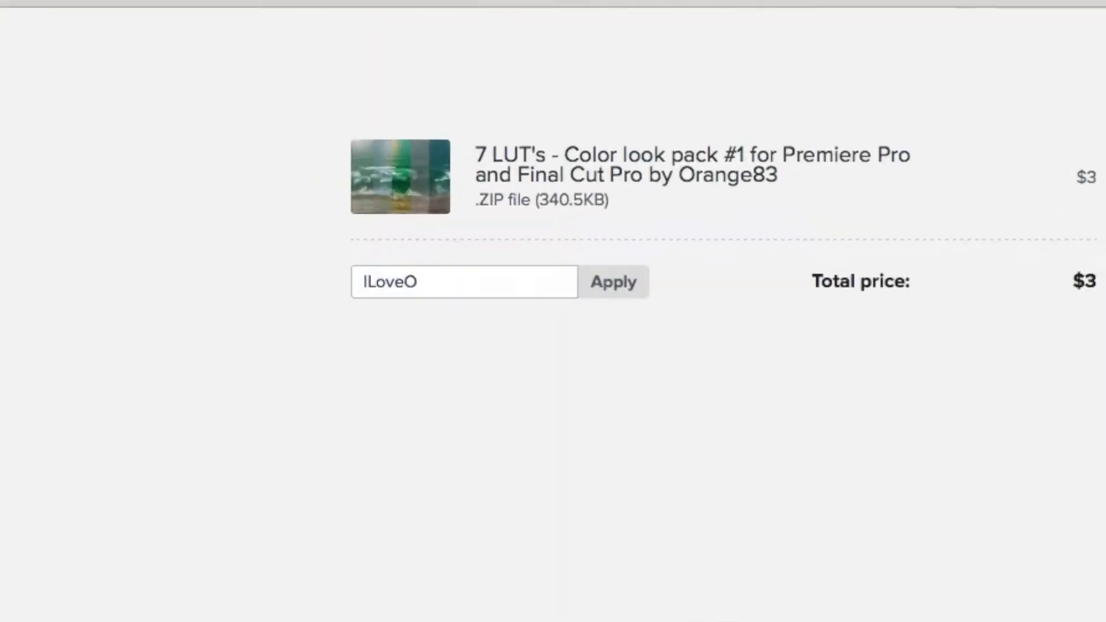
left_click(616, 303)
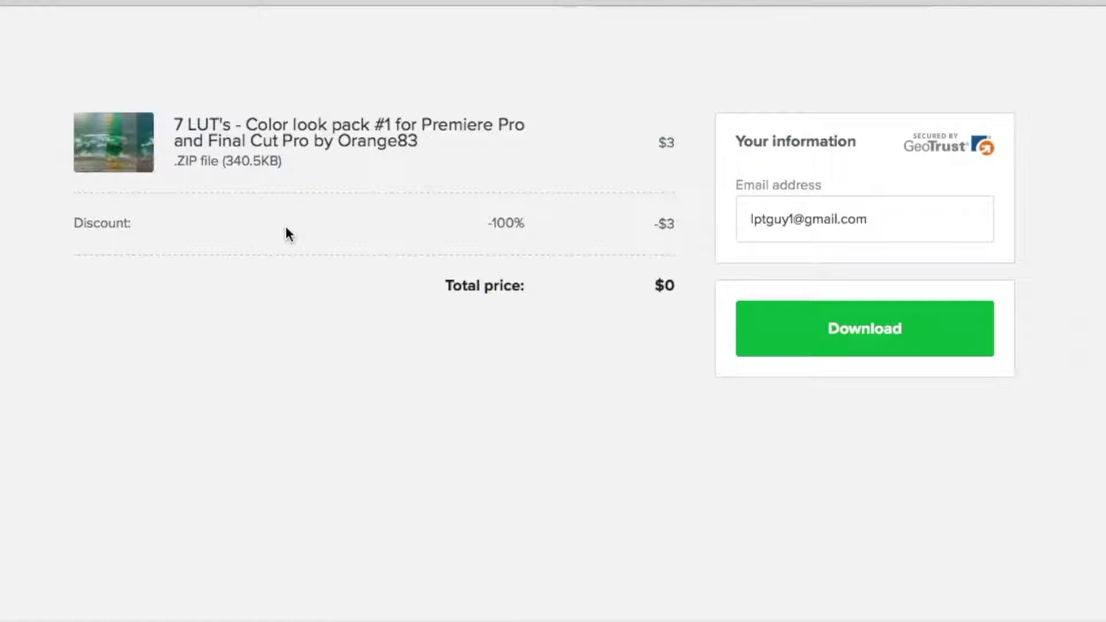
left_click(813, 319)
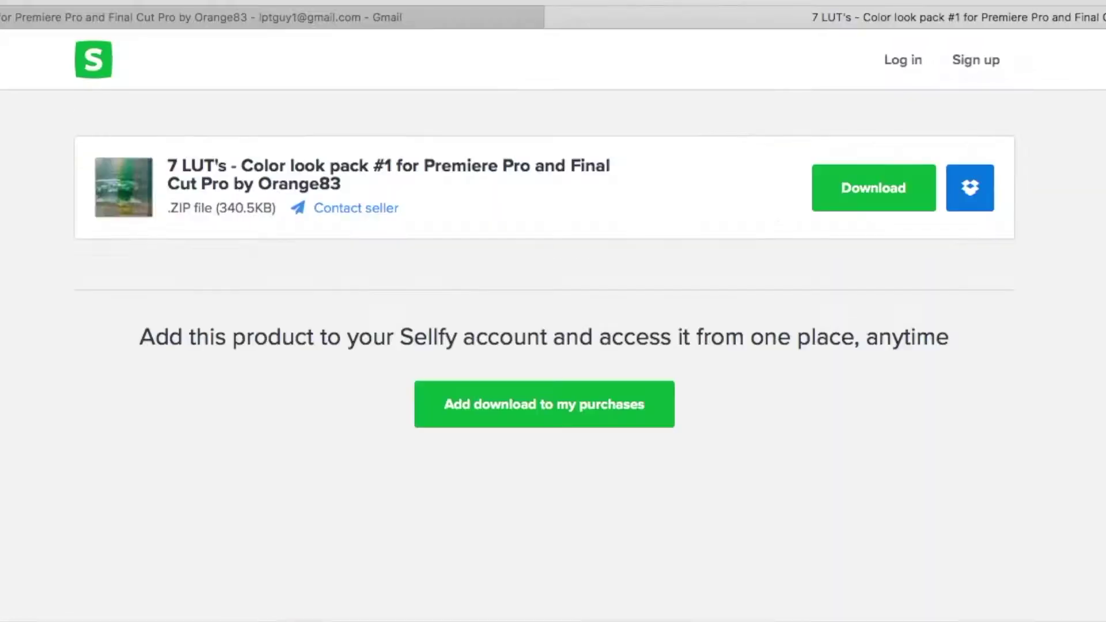
left_click(892, 192)
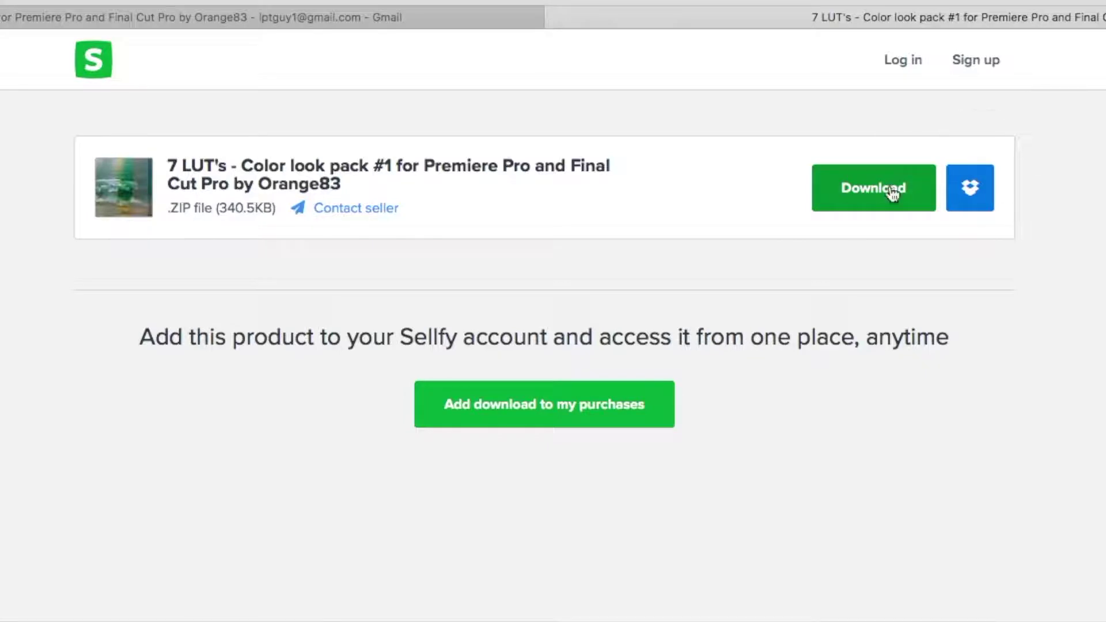